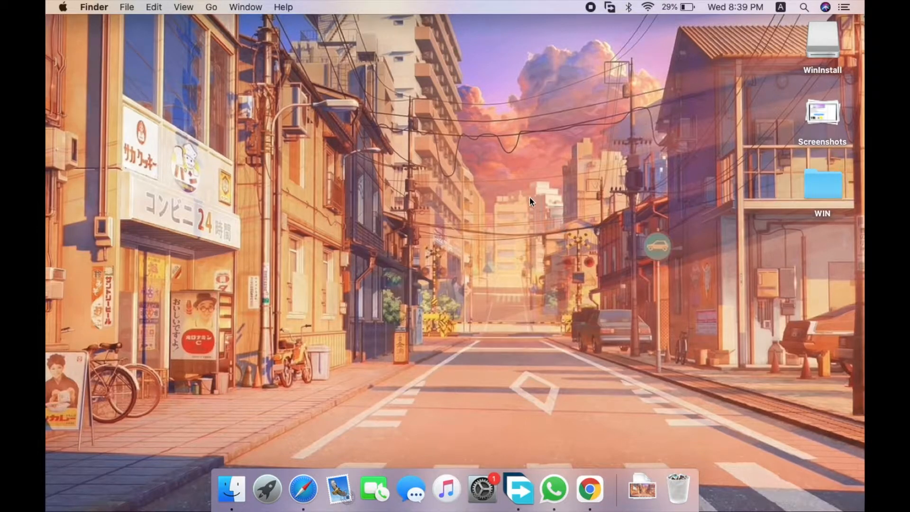
# Switch to Chrome and download the torrent for Kali Linux 64-Bit (Installer) from the Kali Linux downloads page.
pyautogui.hotkey('ctrl', 'Right')
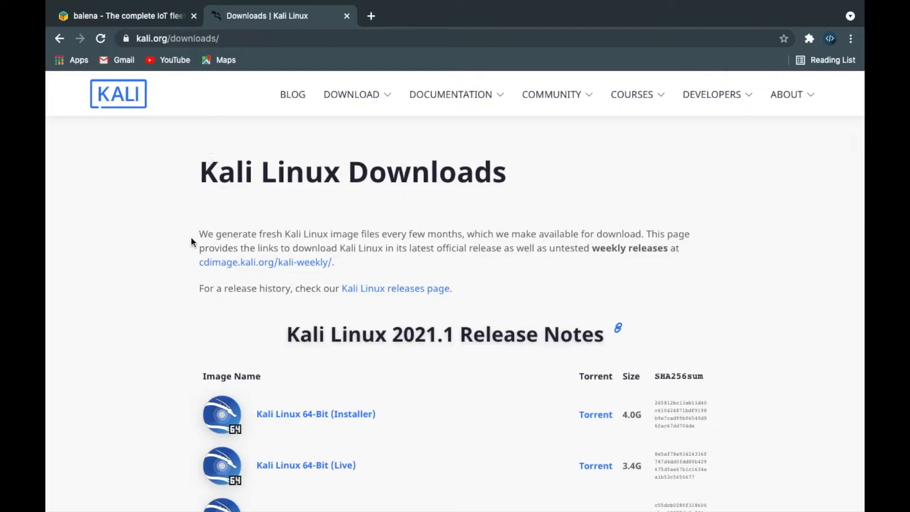
pyautogui.scroll(-2, 191, 237)
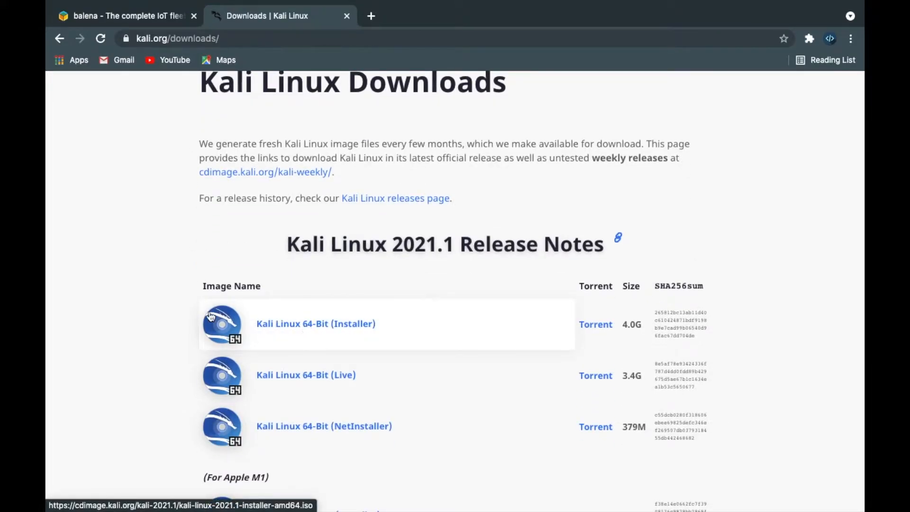
pyautogui.scroll(-3, 231, 393)
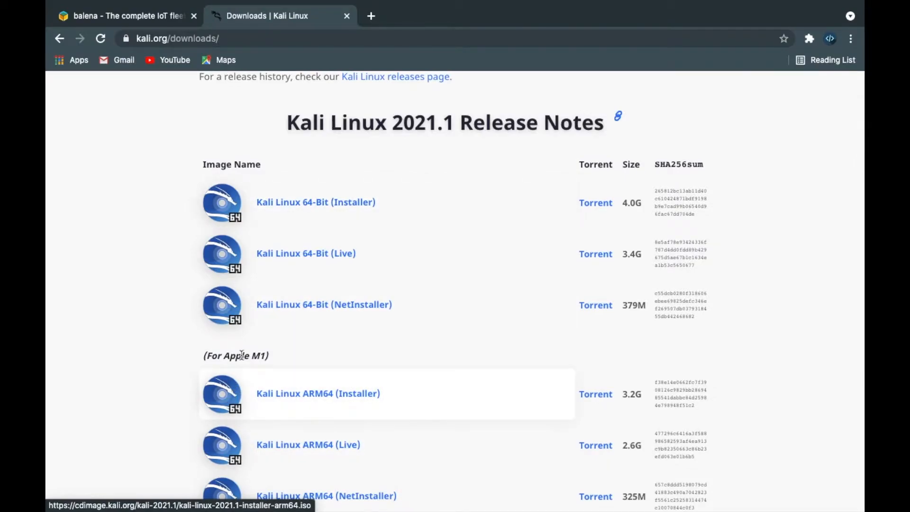
pyautogui.scroll(-1, 170, 363)
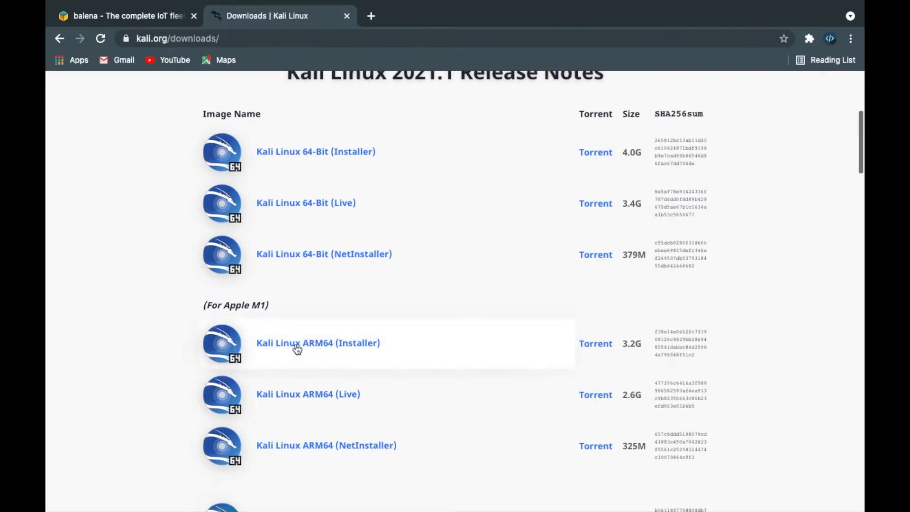
pyautogui.scroll(3, 299, 347)
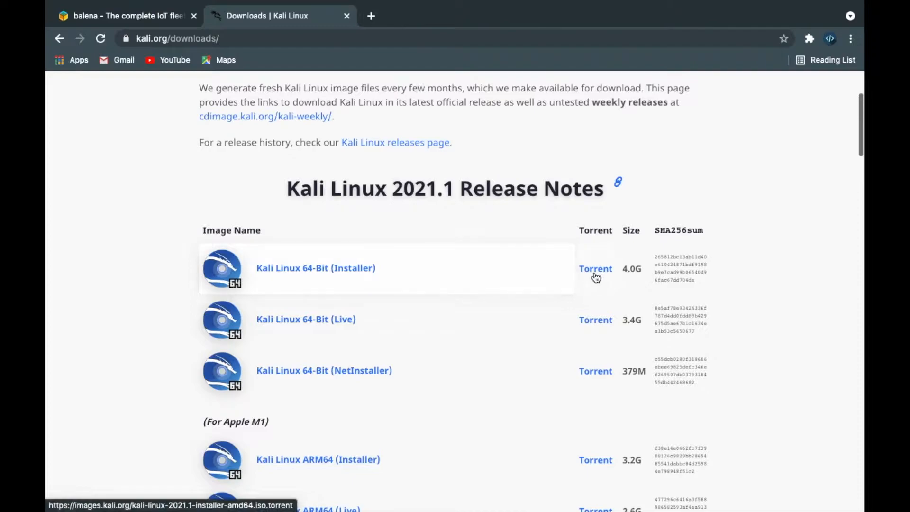
pyautogui.click(597, 270)
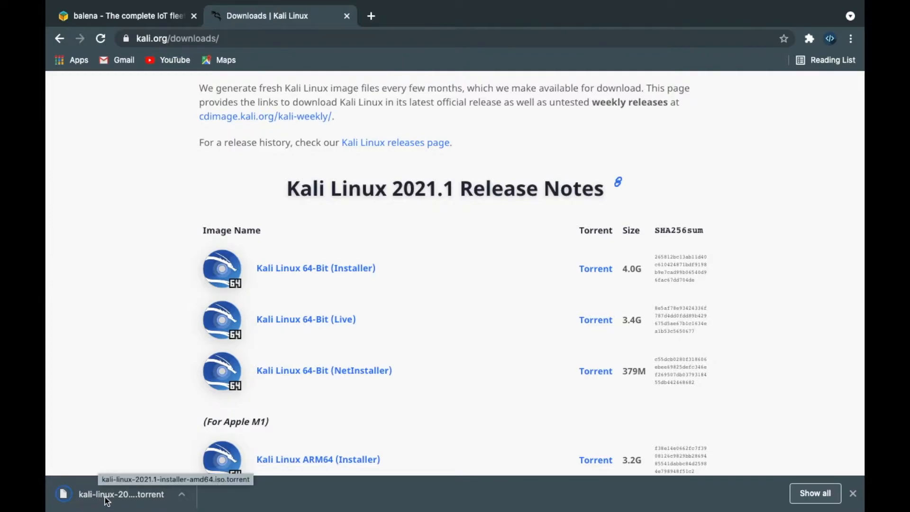
# Open the Downloads folder in Finder and select the downloaded kali-linux-2021.1-installer-amd64.iso.torrent file.
pyautogui.hotkey('ctrl', 'Left')
pyautogui.click(640, 487)
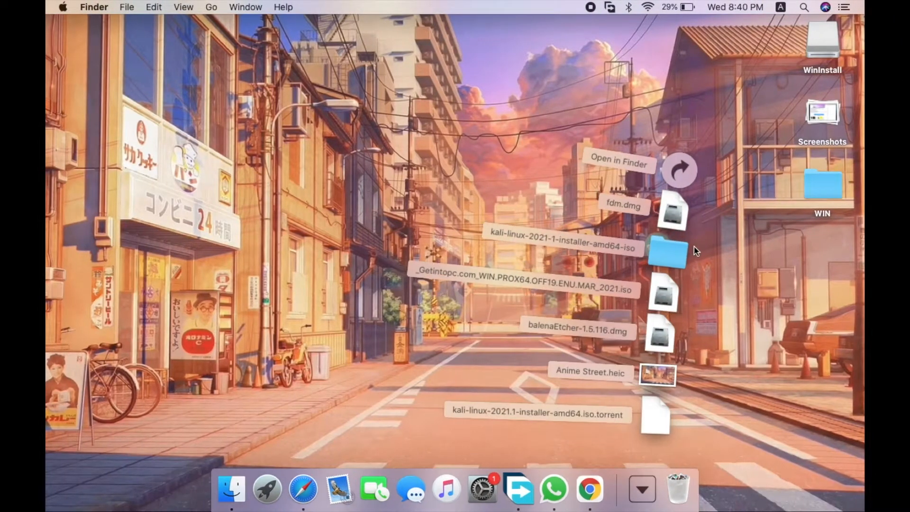
pyautogui.click(682, 178)
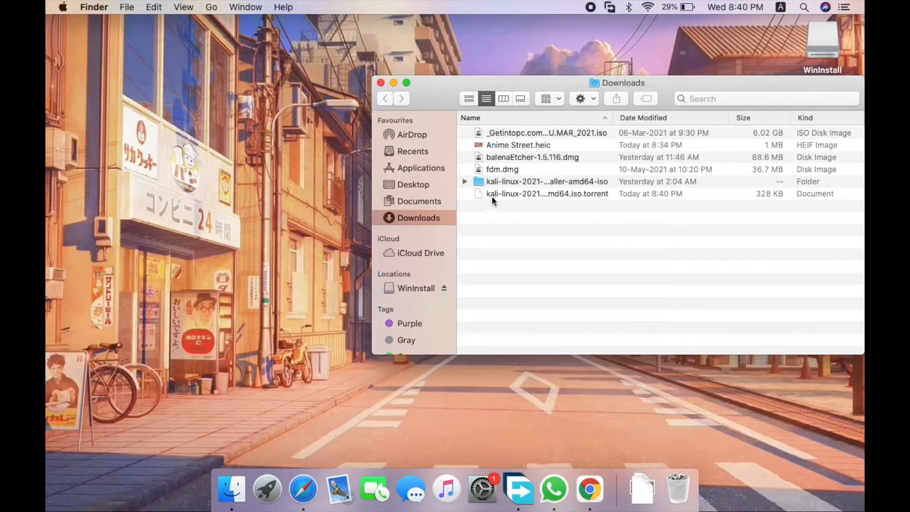
pyautogui.click(491, 195)
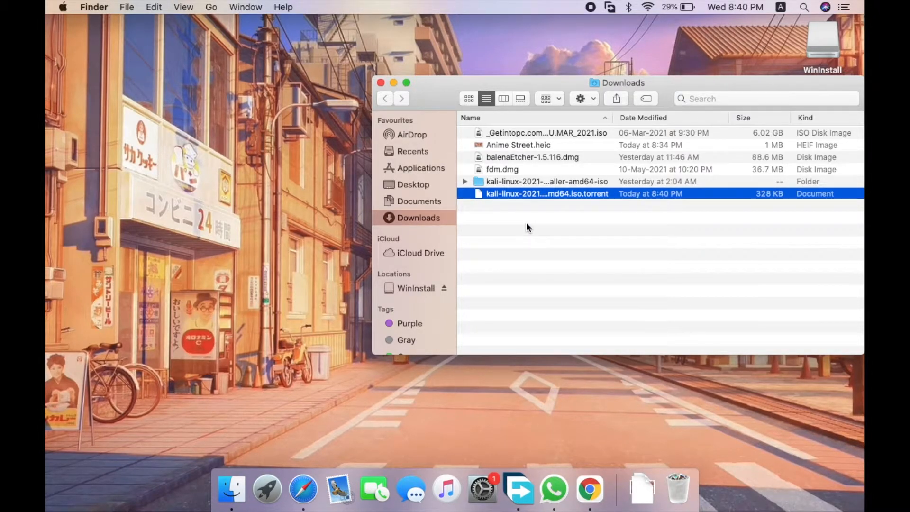
# Search the web for "fdm download" in a new Chrome tab and open the Free Download Manager website.
pyautogui.hotkey('ctrl', 'Right')
pyautogui.click(371, 16)
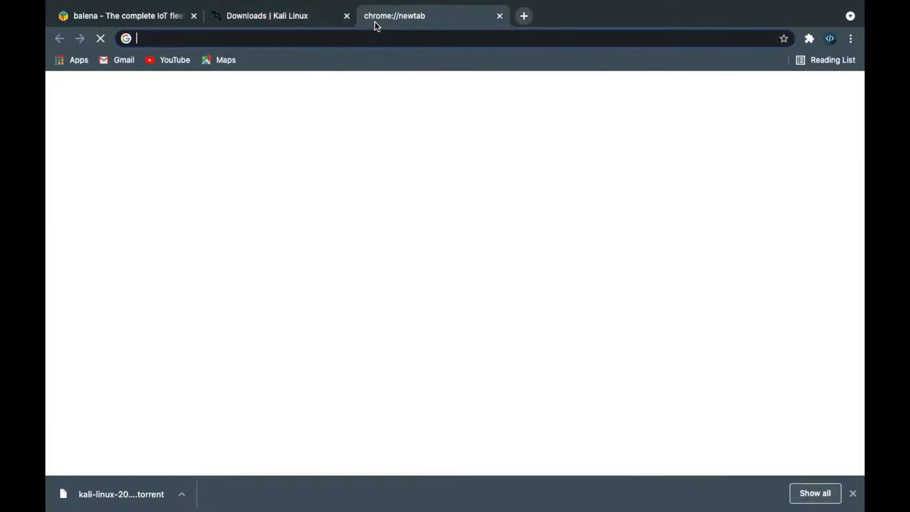
pyautogui.write('fd')
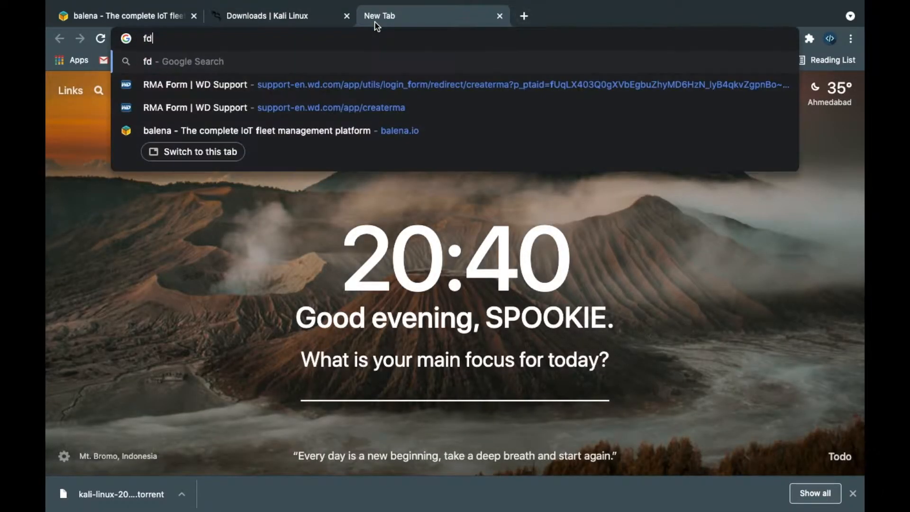
pyautogui.write('m download')
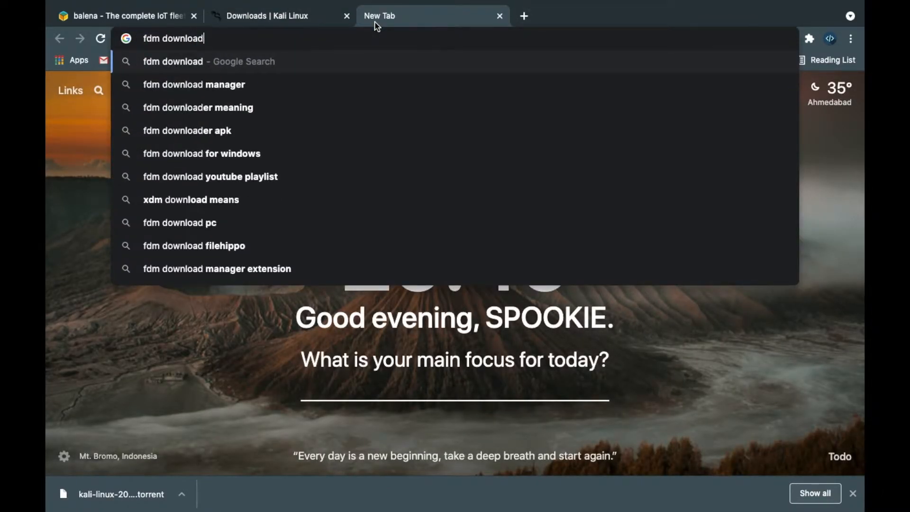
pyautogui.press('Return')
pyautogui.scroll(-2, 235, 205)
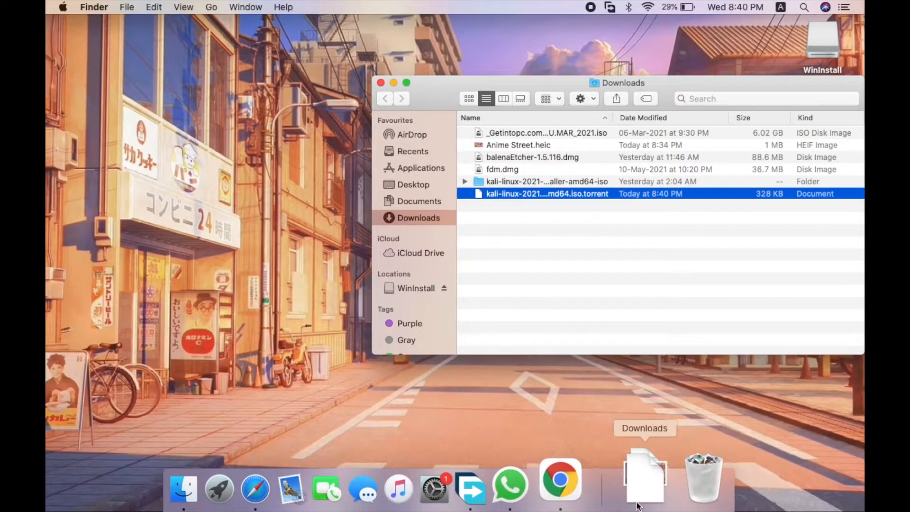
# Open the fdm.dmg disk image from the Downloads folder in Finder and close its installer window.
pyautogui.click(640, 479)
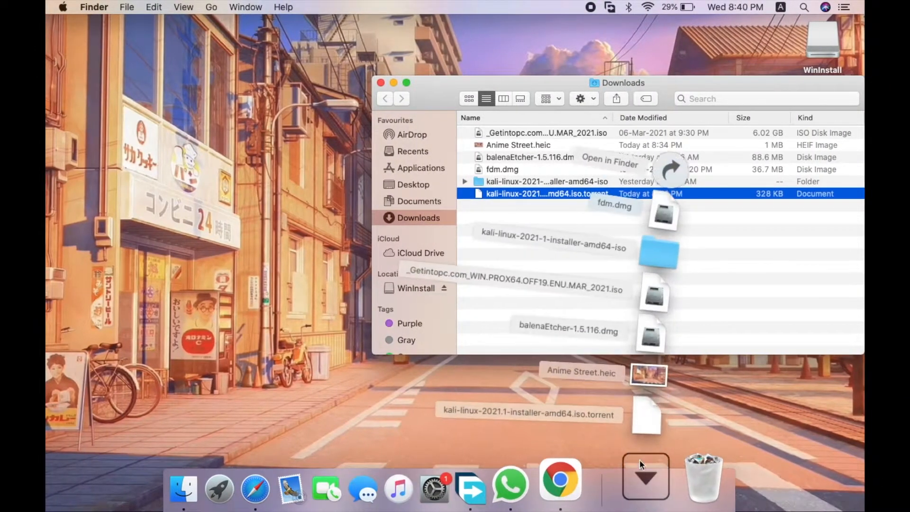
pyautogui.click(672, 165)
pyautogui.click(515, 170)
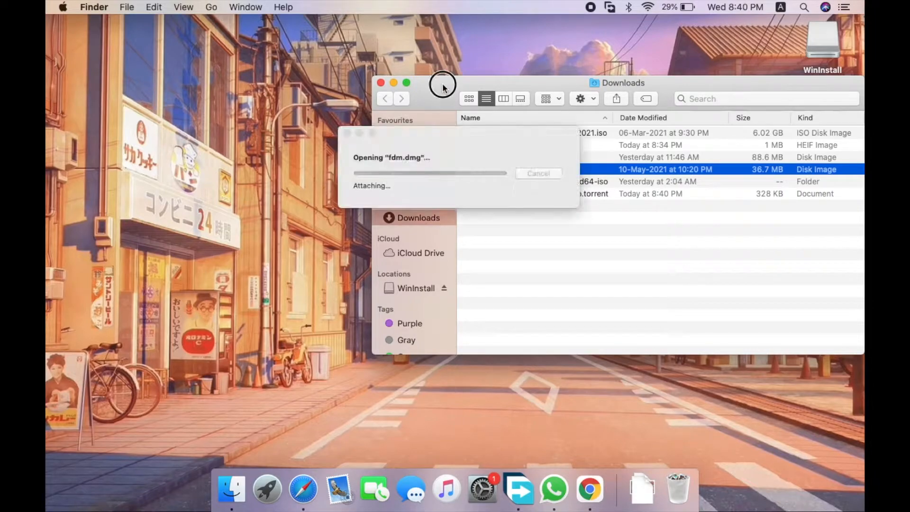
pyautogui.moveTo(443, 83); pyautogui.dragTo(198, 164)
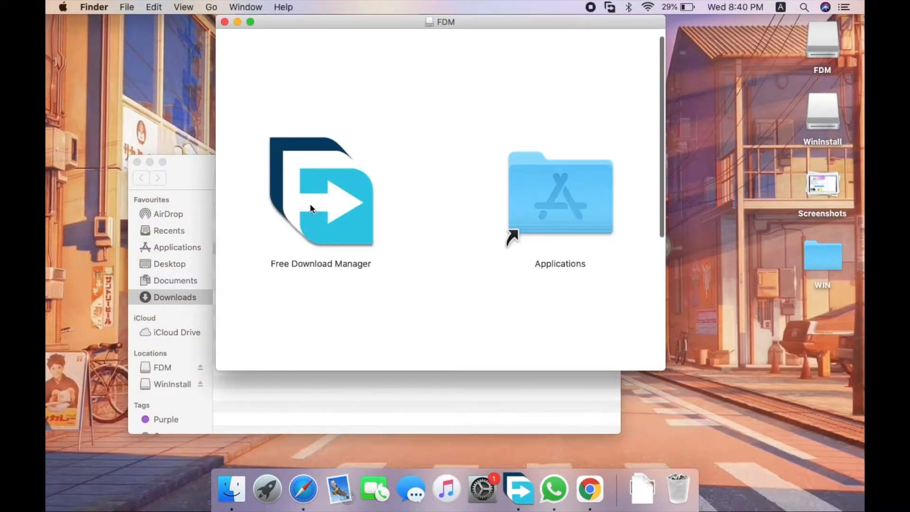
pyautogui.moveTo(311, 192); pyautogui.dragTo(317, 153)
pyautogui.click(224, 22)
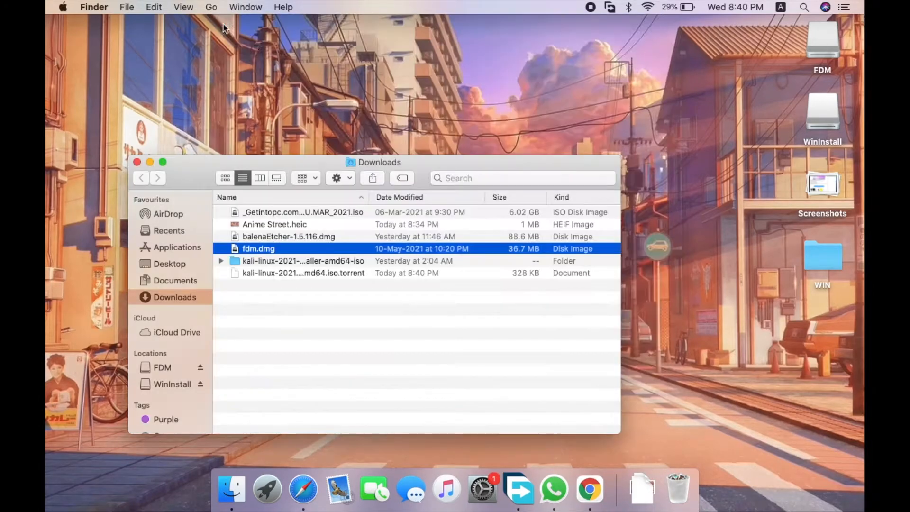
# Launch Free Download Manager from the installed applications.
pyautogui.press('F4')
pyautogui.hscroll(-3, 445, 168)
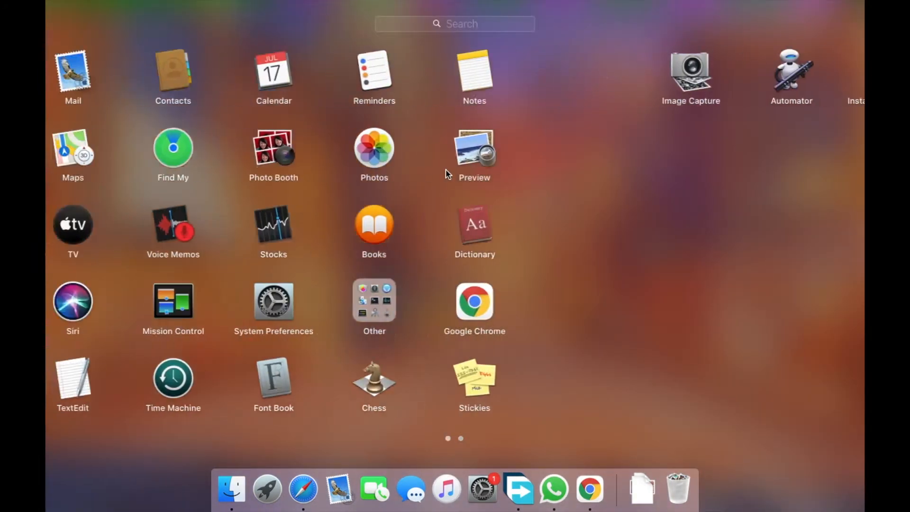
pyautogui.click(168, 380)
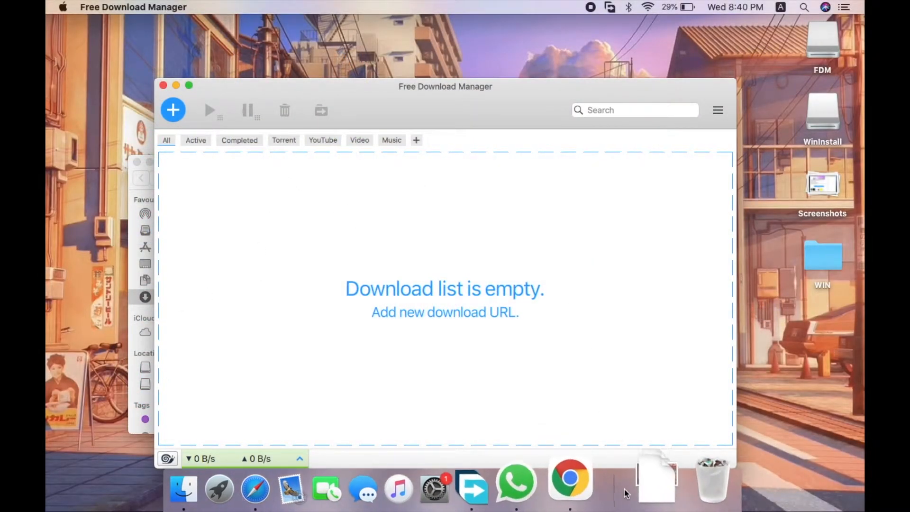
# Load the downloaded Kali torrent file into Free Download Manager as a new download, then dismiss it and close the windows.
pyautogui.click(642, 488)
pyautogui.moveTo(656, 421); pyautogui.dragTo(355, 260)
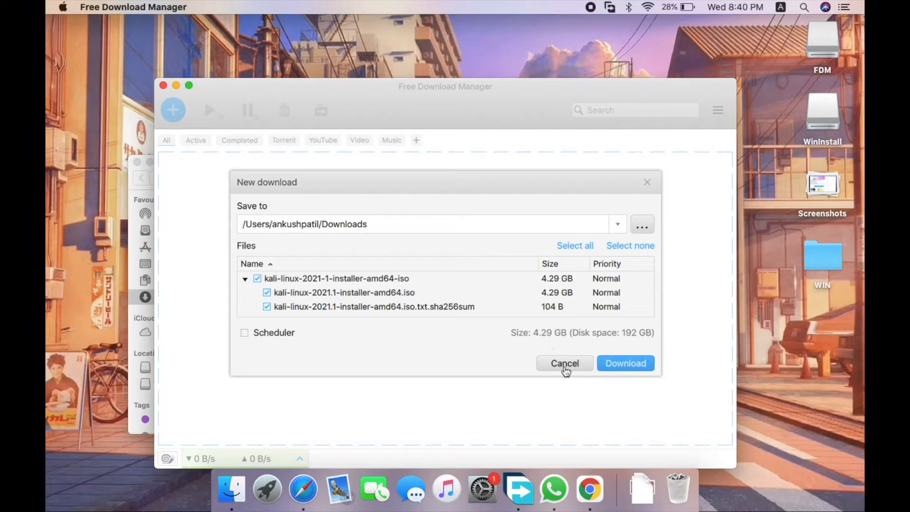
pyautogui.click(564, 364)
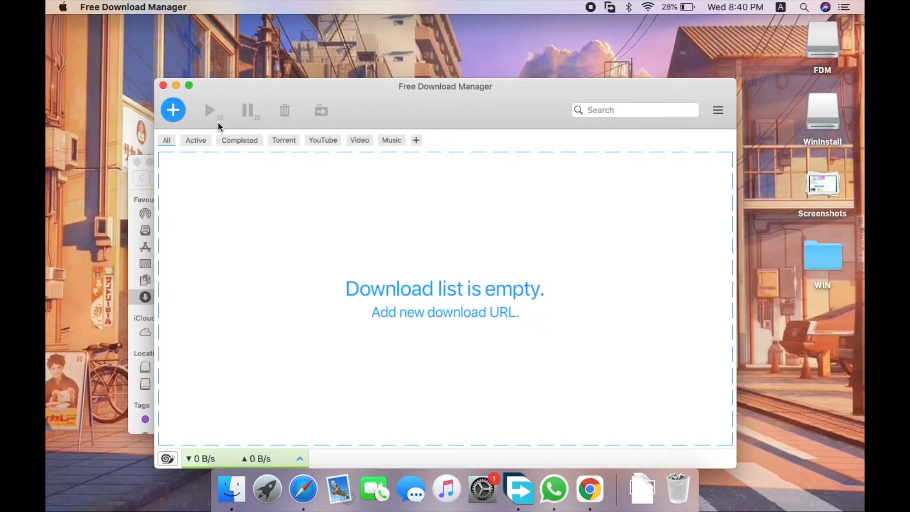
pyautogui.click(163, 85)
pyautogui.click(136, 161)
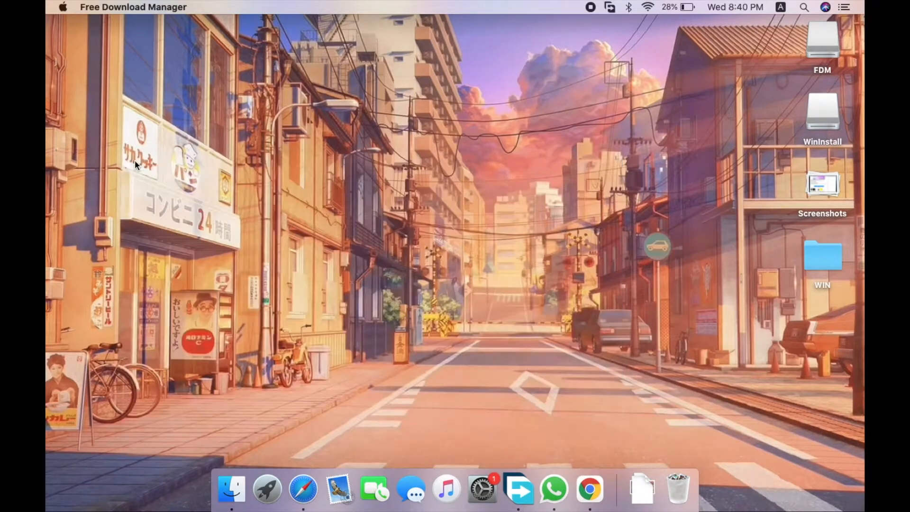
# Open the kali-linux-2021-1-installer-amd64-iso folder in Downloads to examine the downloaded Kali ISO file.
pyautogui.click(647, 478)
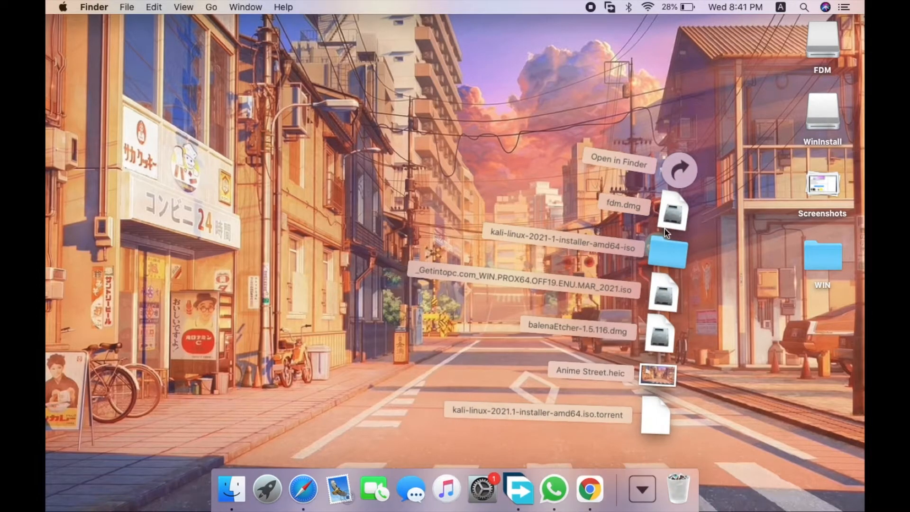
pyautogui.click(687, 166)
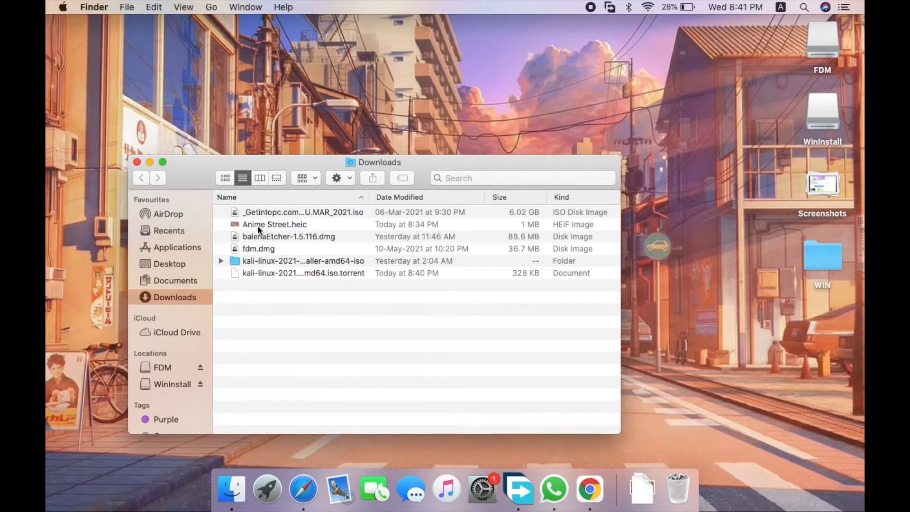
pyautogui.doubleClick(268, 261)
pyautogui.click(364, 214)
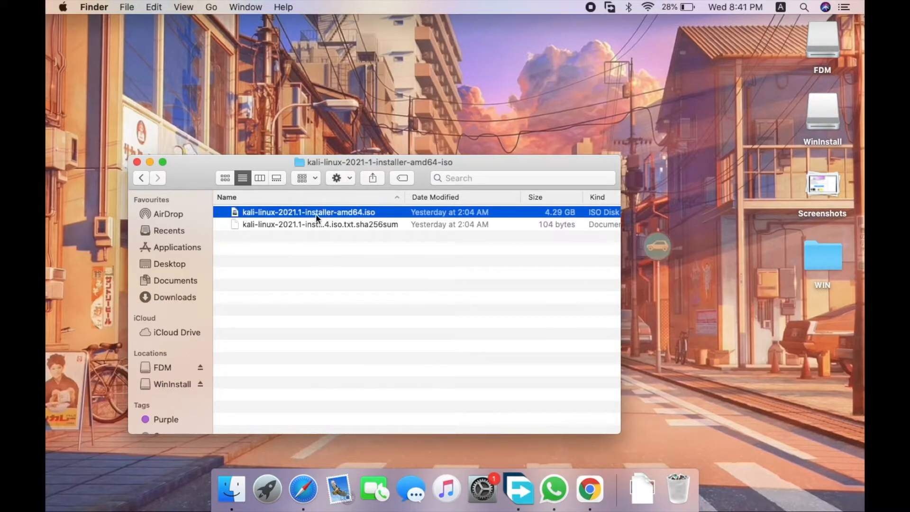
pyautogui.click(143, 178)
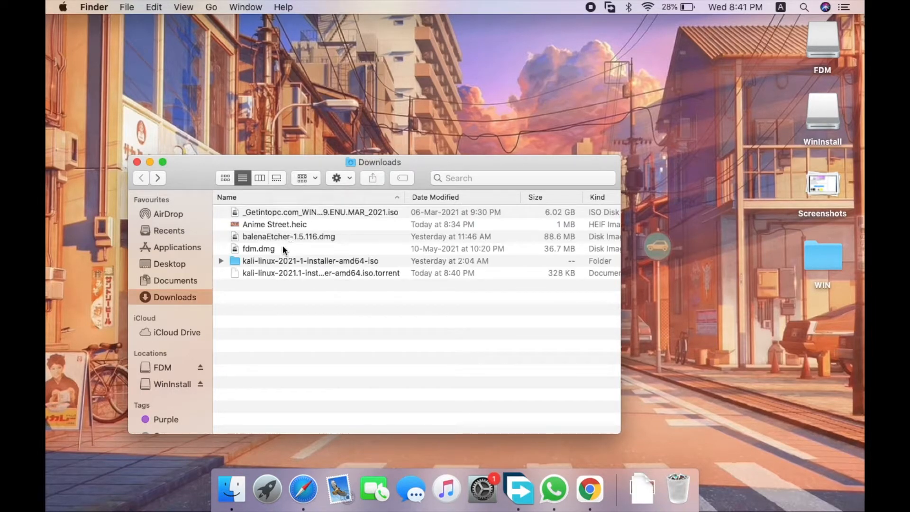
pyautogui.doubleClick(257, 259)
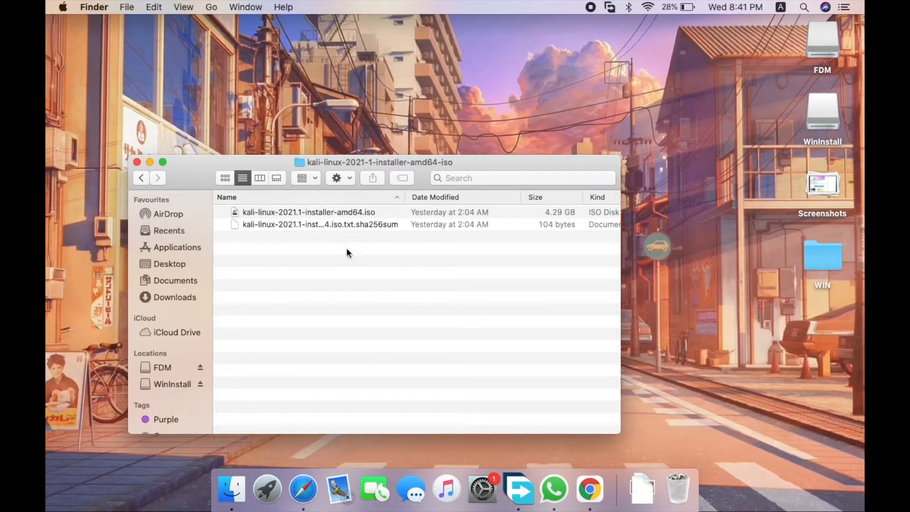
# Switch to the balena.io page in Chrome and open the balenaEtcher product page.
pyautogui.hotkey('ctrl', 'Right')
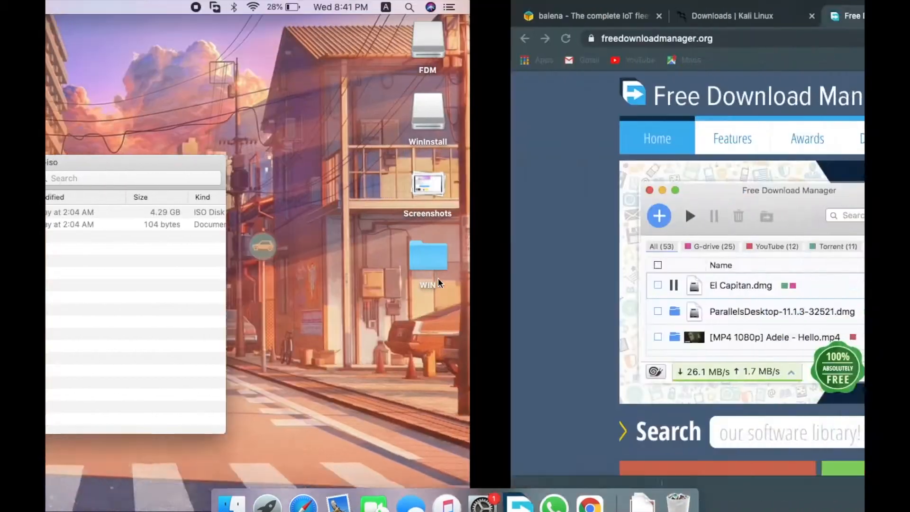
pyautogui.click(128, 15)
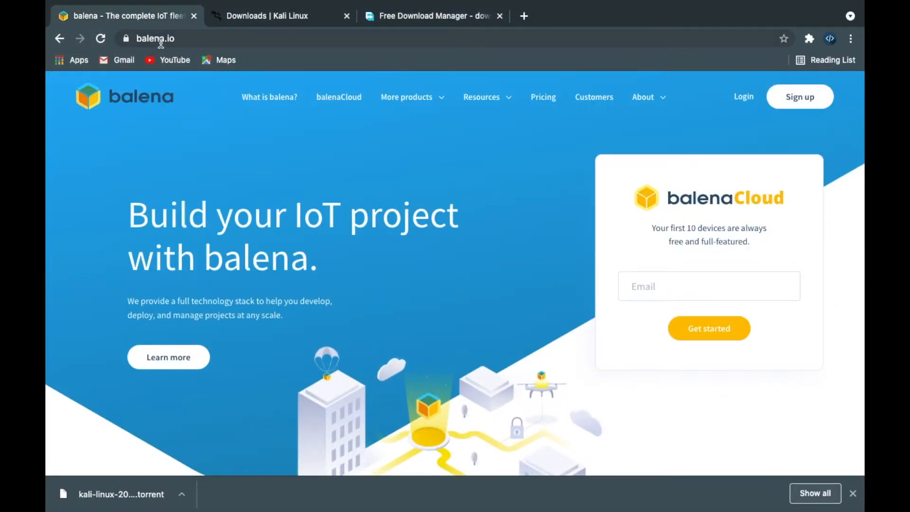
pyautogui.moveTo(399, 103)
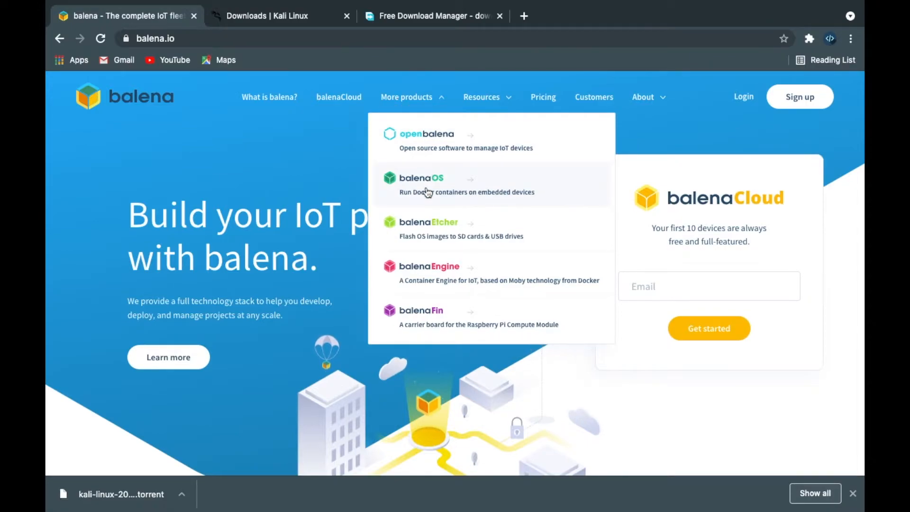
pyautogui.click(436, 227)
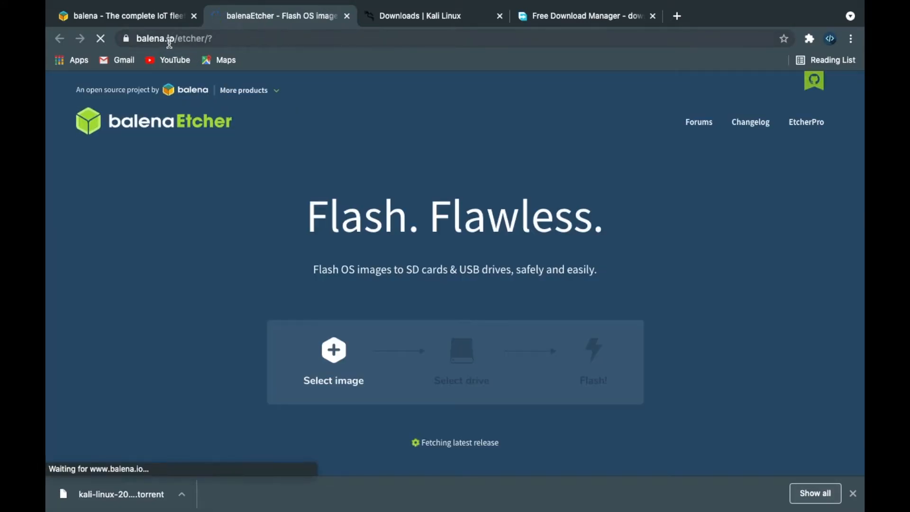
# Check the balenaEtcher download options for other platforms and dismiss the browser's finished-download bar.
pyautogui.scroll(-2, 450, 279)
pyautogui.scroll(-2, 450, 281)
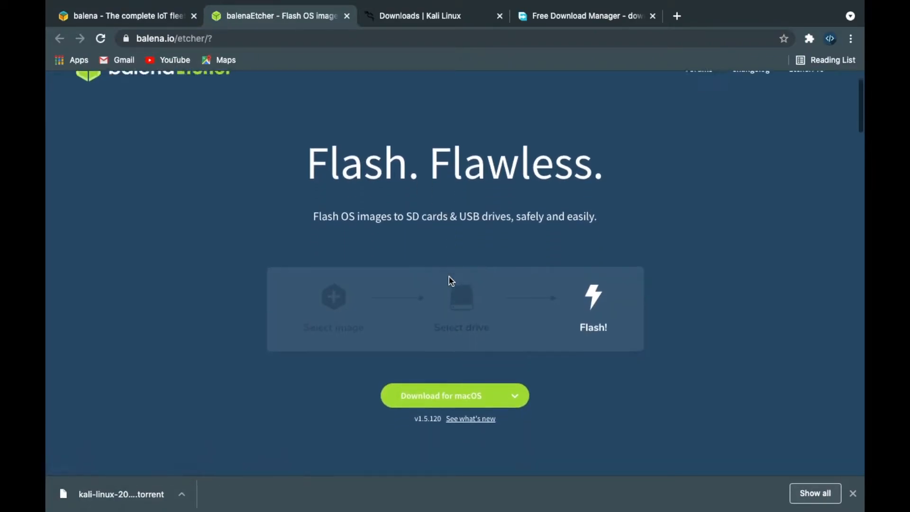
pyautogui.click(516, 391)
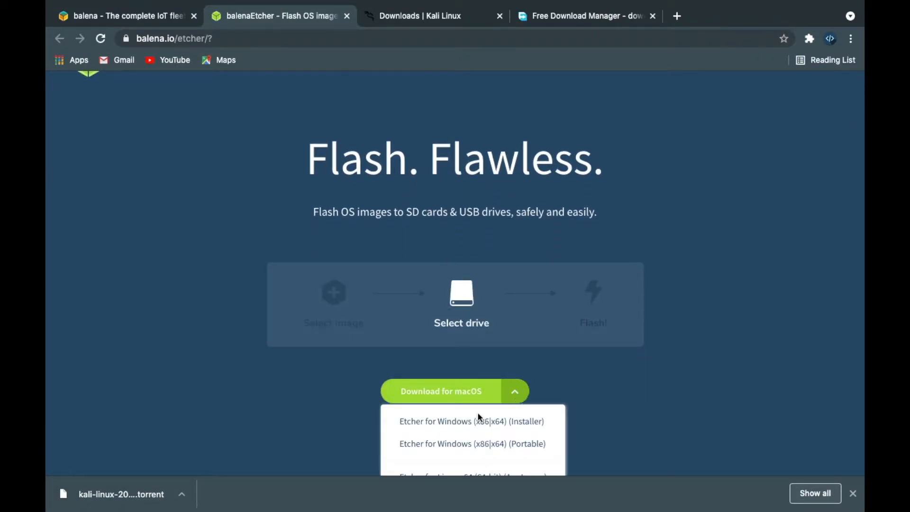
pyautogui.click(514, 388)
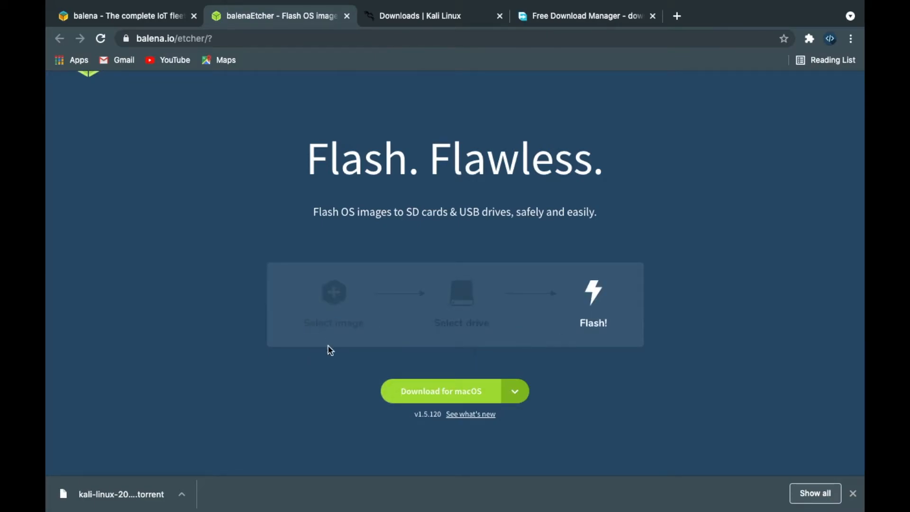
pyautogui.click(853, 494)
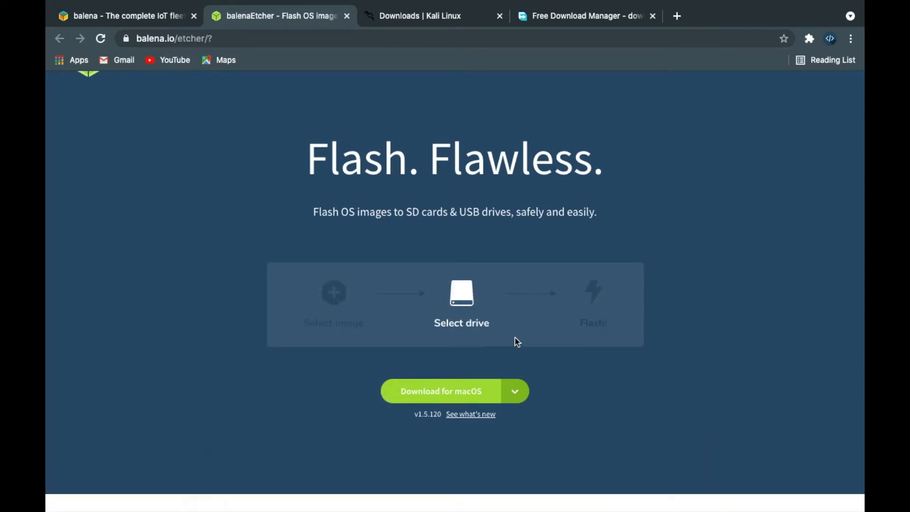
# Switch to the Downloads folder, open balenaEtcher-1.5.116.dmg to examine its installer window, and close that window.
pyautogui.hotkey('ctrl', 'Left')
pyautogui.click(141, 178)
pyautogui.click(253, 236)
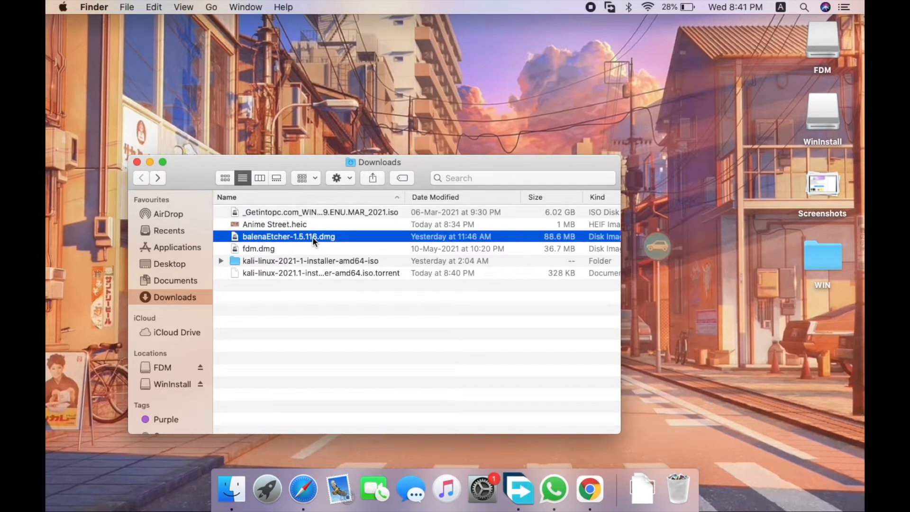
pyautogui.doubleClick(312, 237)
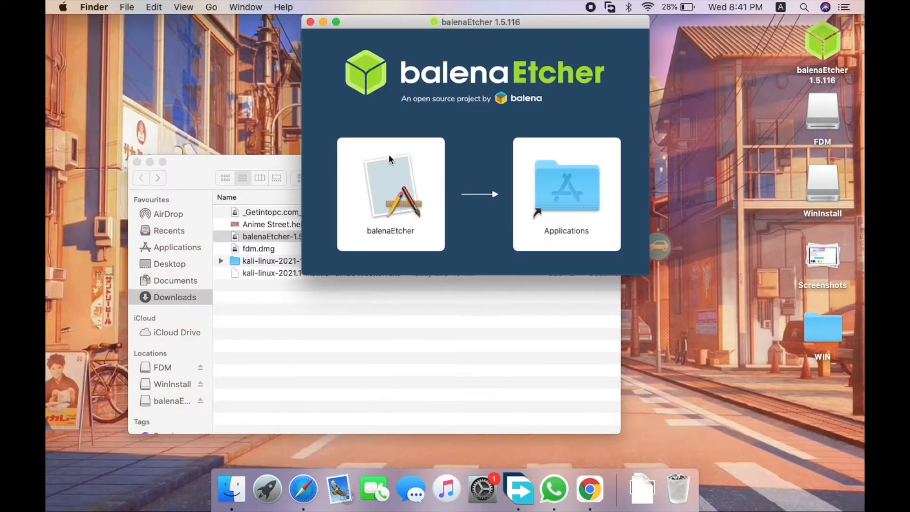
pyautogui.moveTo(393, 189); pyautogui.dragTo(383, 169)
pyautogui.click(310, 22)
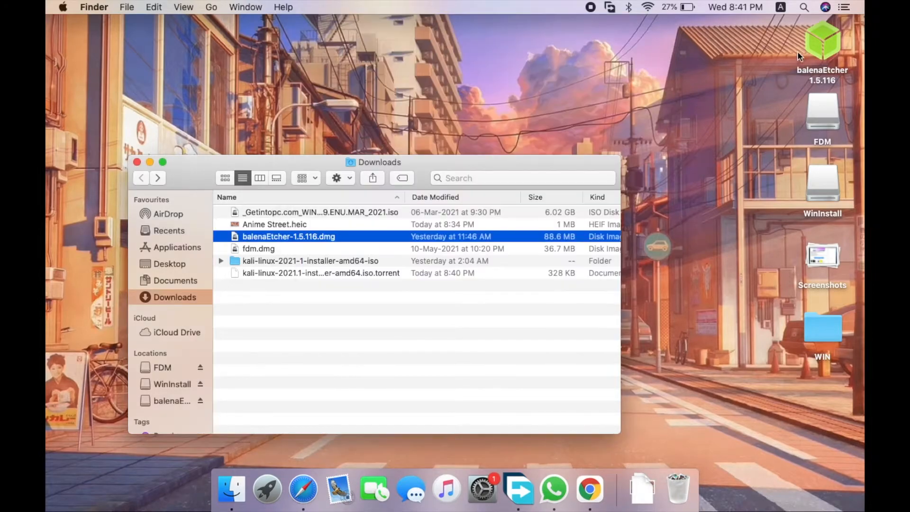
# Eject the mounted balenaEtcher 1.5.116 and FDM disk images from the desktop and close the Downloads window.
pyautogui.click(817, 37)
pyautogui.rightClick(817, 37)
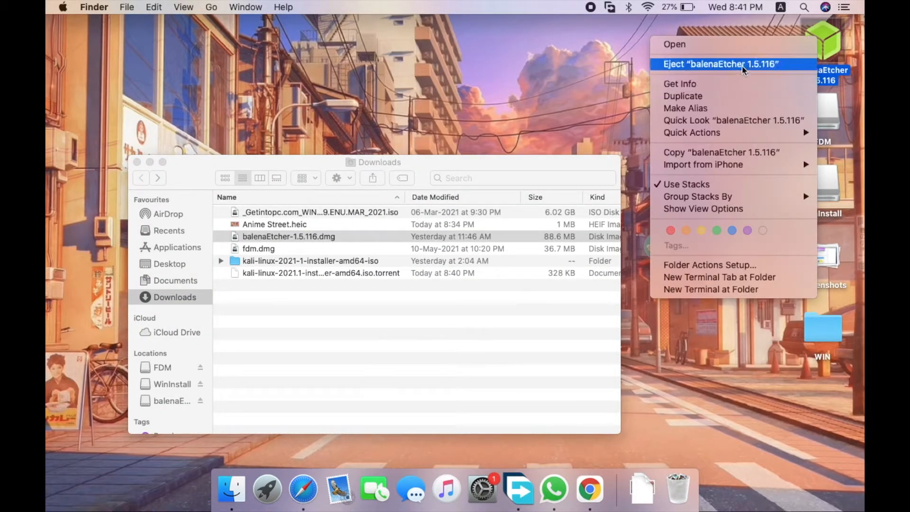
pyautogui.click(777, 64)
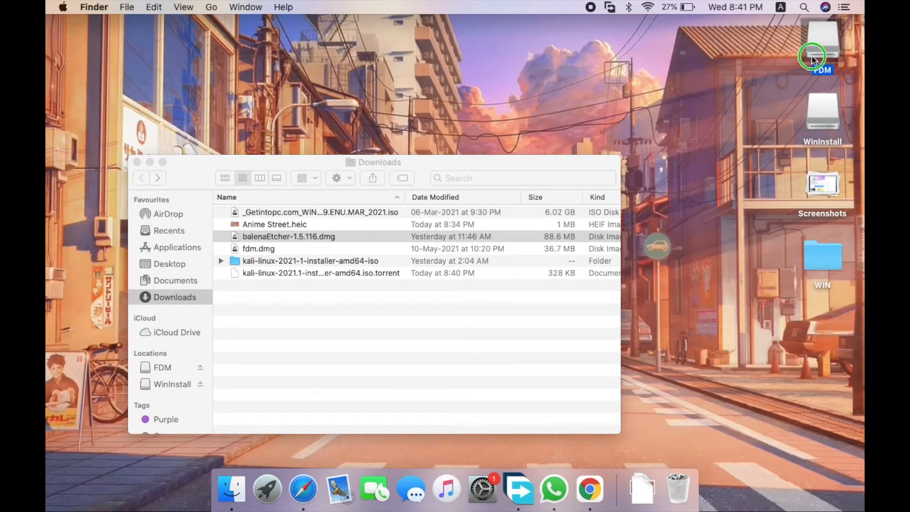
pyautogui.rightClick(811, 55)
pyautogui.click(757, 82)
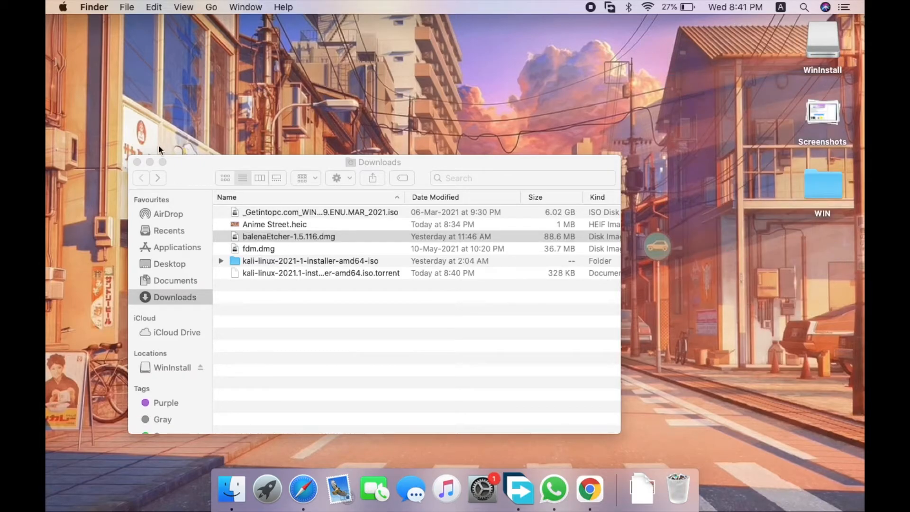
pyautogui.click(136, 163)
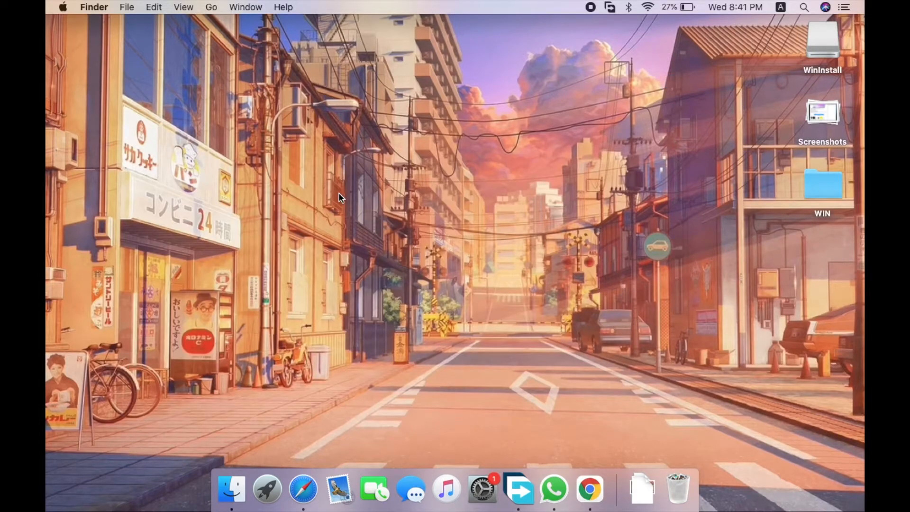
# Launch balenaEtcher from the Applications folder, close the folder window and approve opening the downloaded app.
pyautogui.press('super+shift+a')
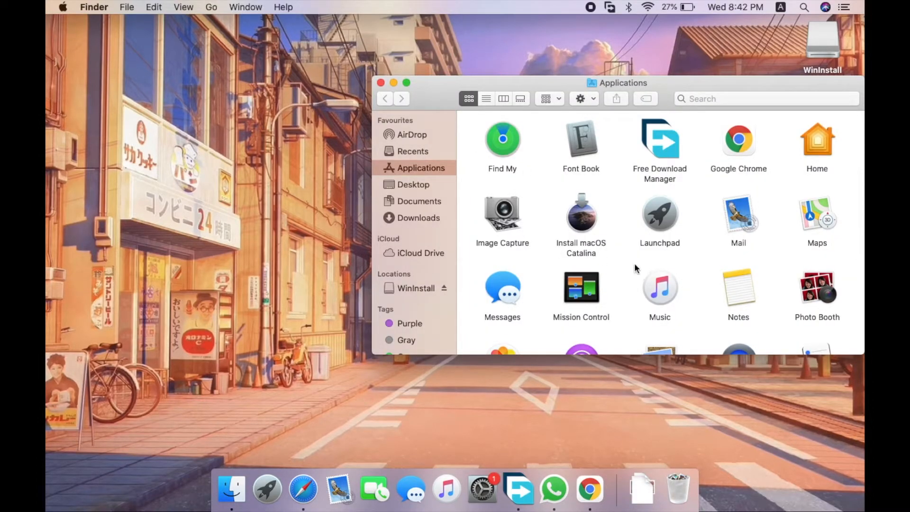
pyautogui.scroll(-10, 686, 287)
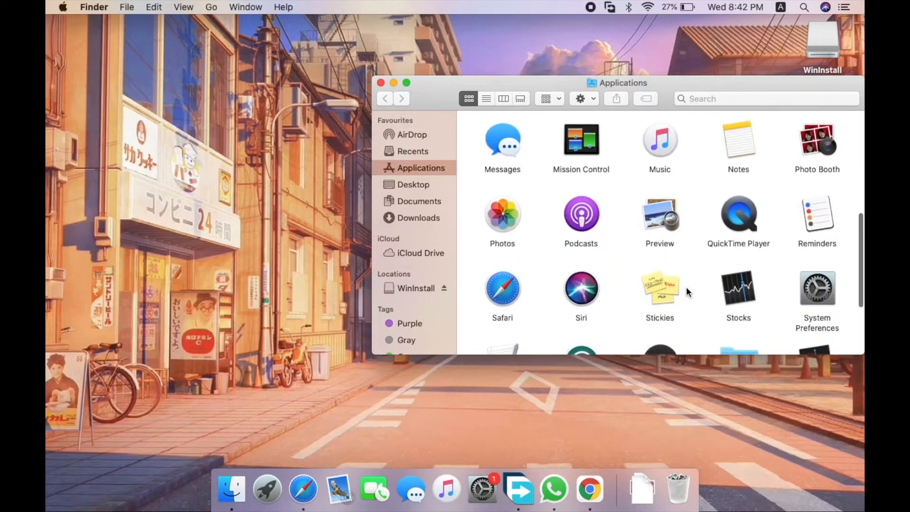
pyautogui.scroll(15, 686, 288)
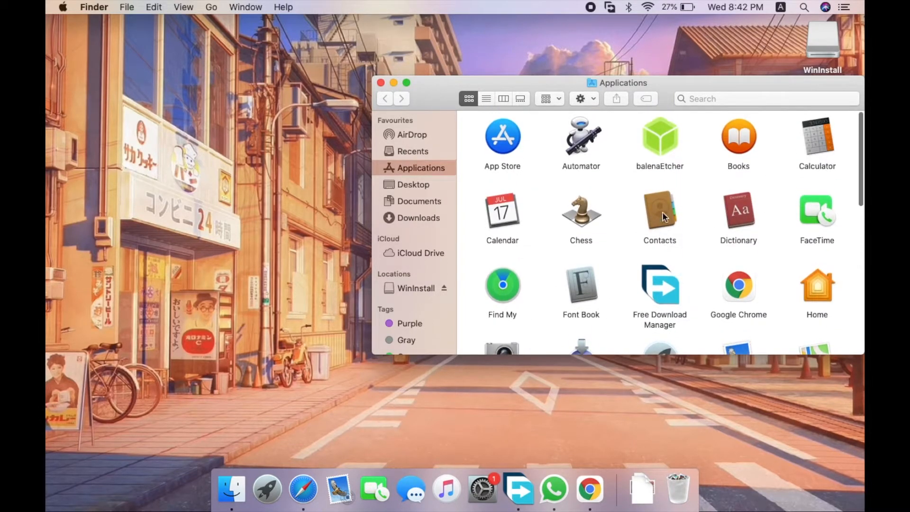
pyautogui.click(649, 148)
pyautogui.doubleClick(662, 141)
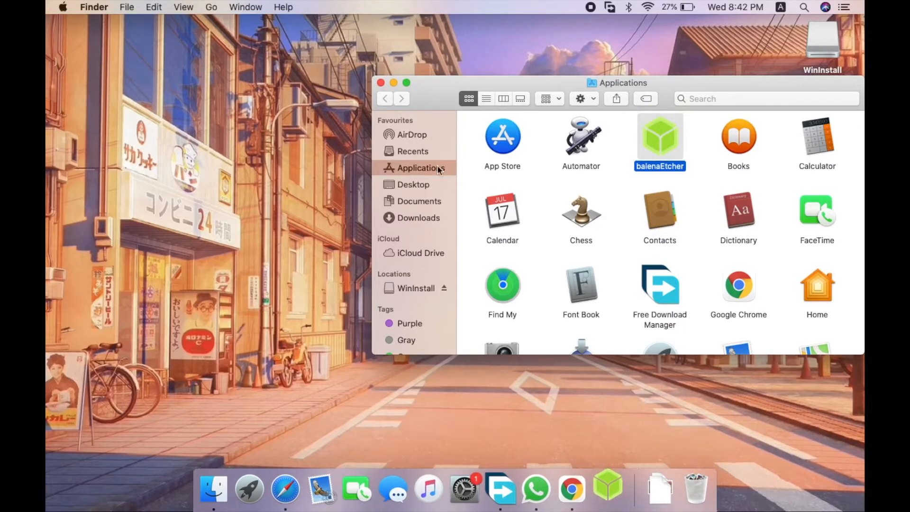
pyautogui.click(380, 83)
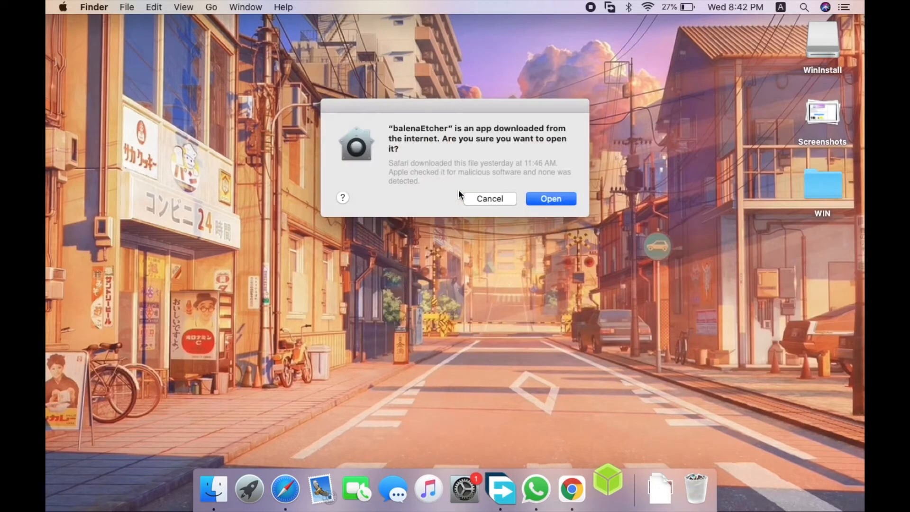
pyautogui.click(545, 199)
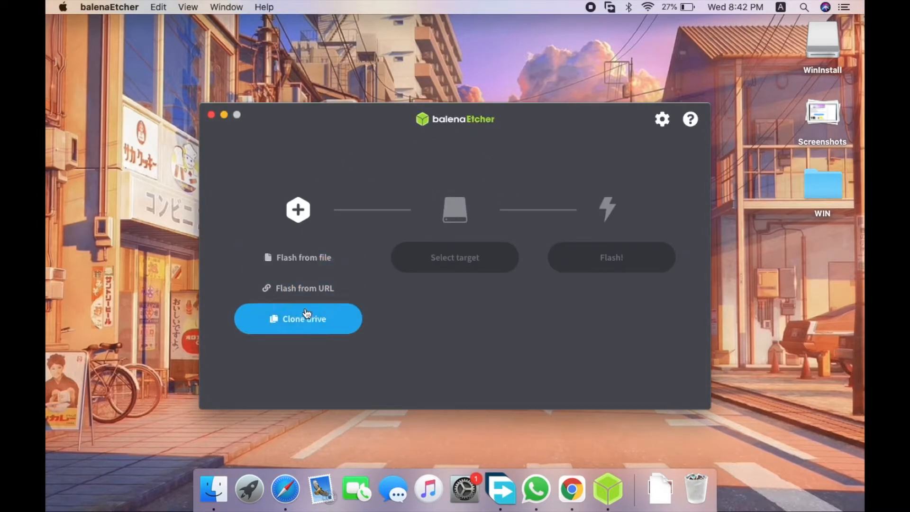
# Choose kali-linux-2021.1-installer-amd64.iso from the kali-linux-2021-1-installer-amd64-iso folder in Downloads as the file to flash.
pyautogui.click(307, 262)
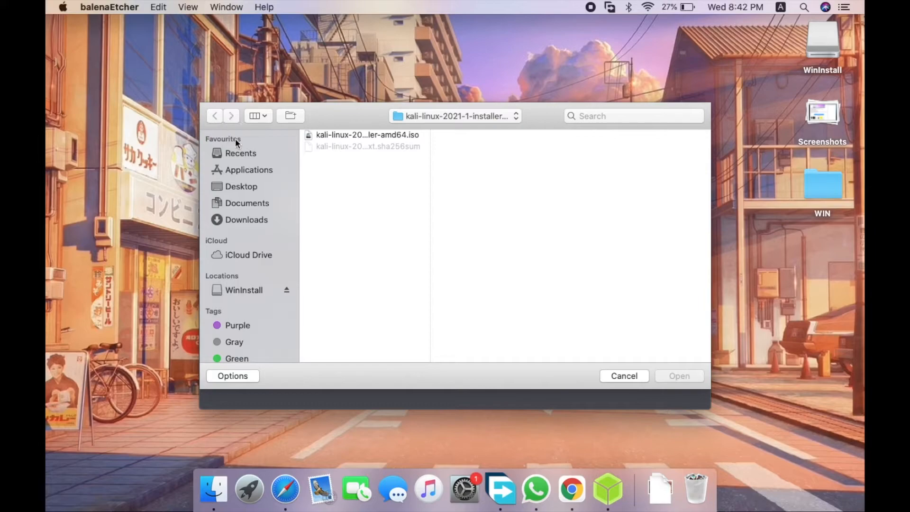
pyautogui.click(248, 221)
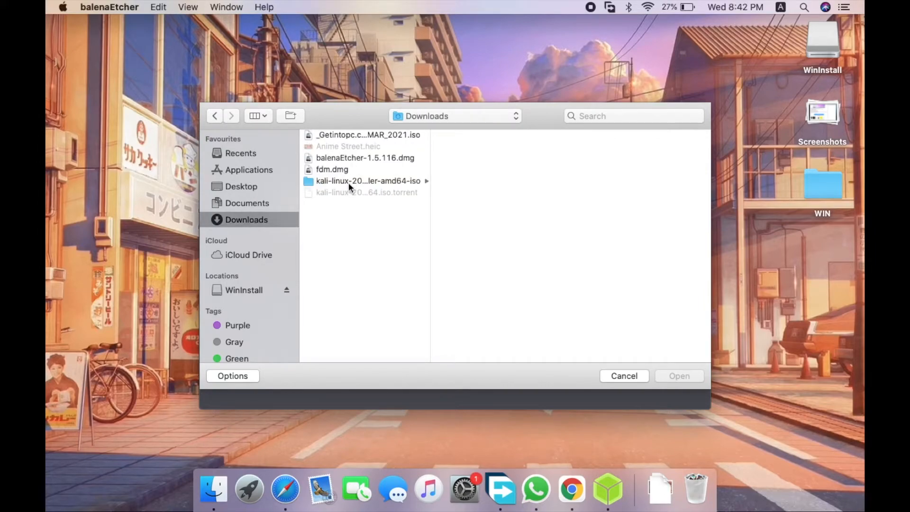
pyautogui.click(348, 182)
pyautogui.click(498, 135)
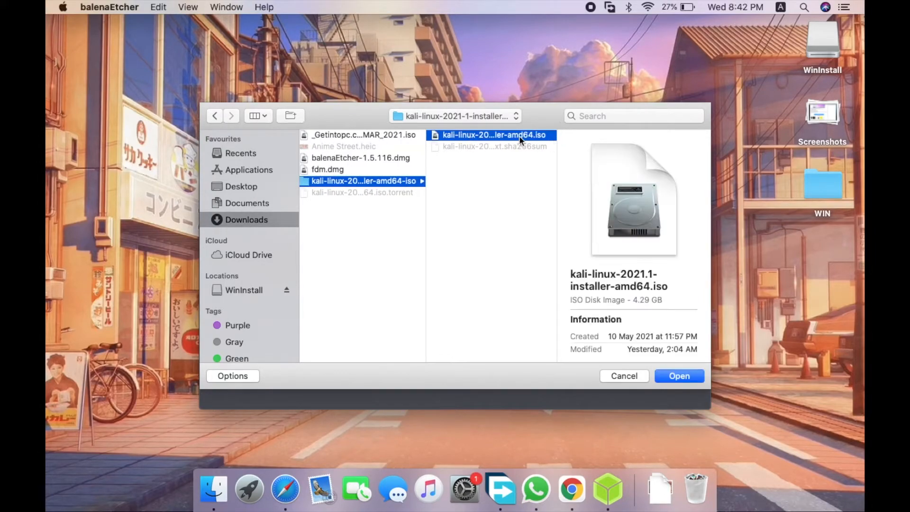
pyautogui.click(684, 377)
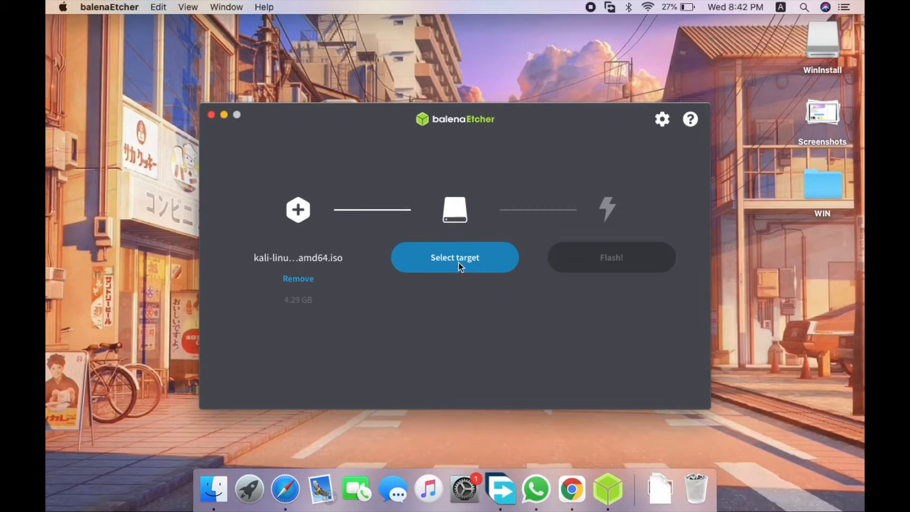
# Select the SanDisk Cruzer Blade Media drive as the flash target.
pyautogui.click(459, 263)
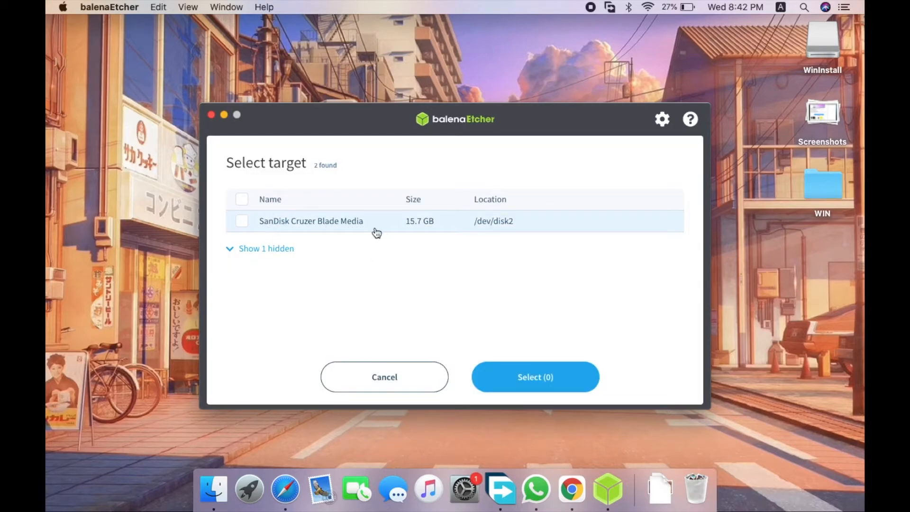
pyautogui.click(242, 221)
pyautogui.click(534, 380)
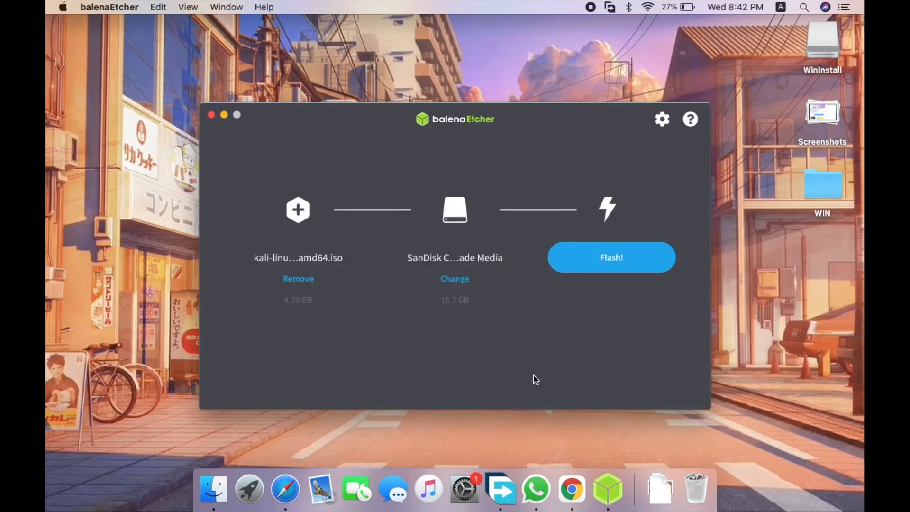
# Flash the Kali image to the selected USB drive, authorising privileged access with the account password.
pyautogui.click(609, 268)
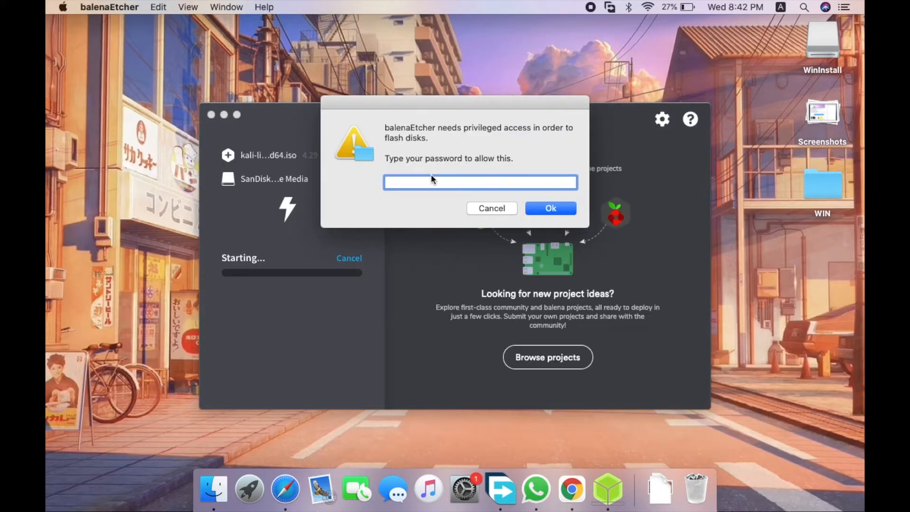
pyautogui.write('••')
pyautogui.press('Return')
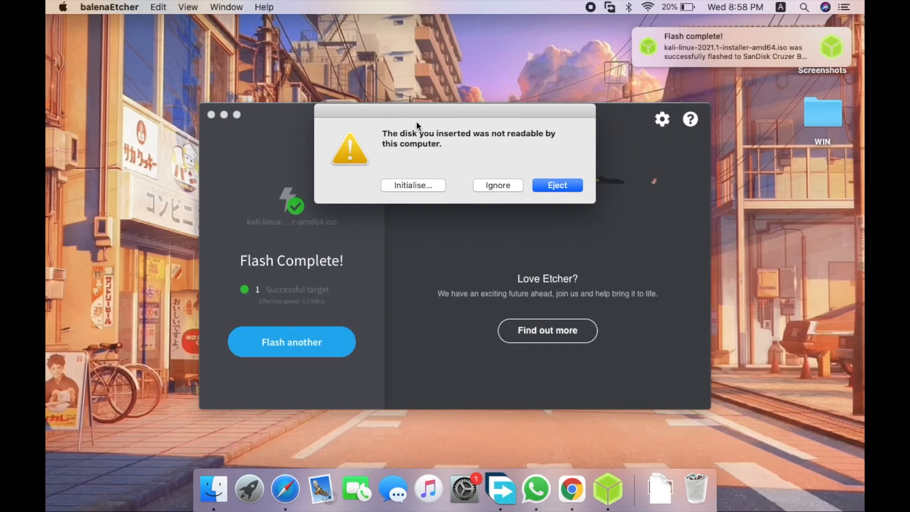
# Ignore the unreadable-disk warning and close balenaEtcher.
pyautogui.click(504, 188)
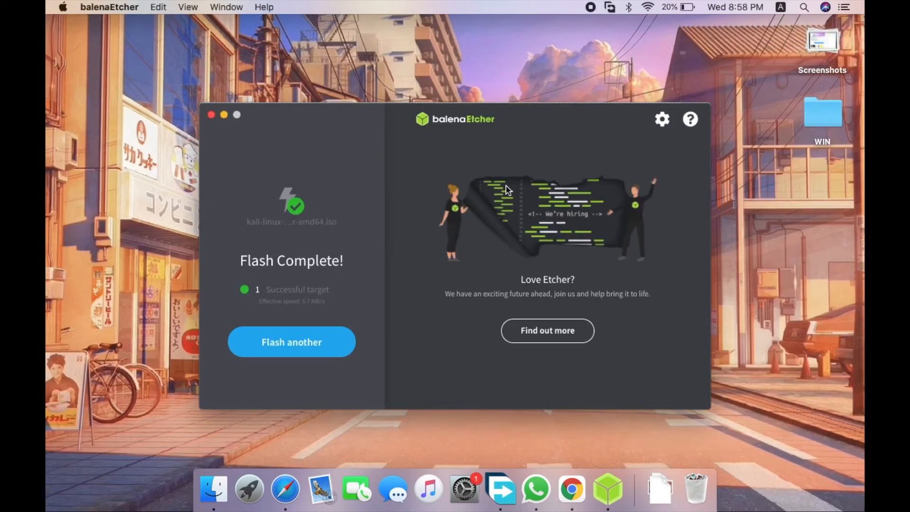
pyautogui.click(211, 115)
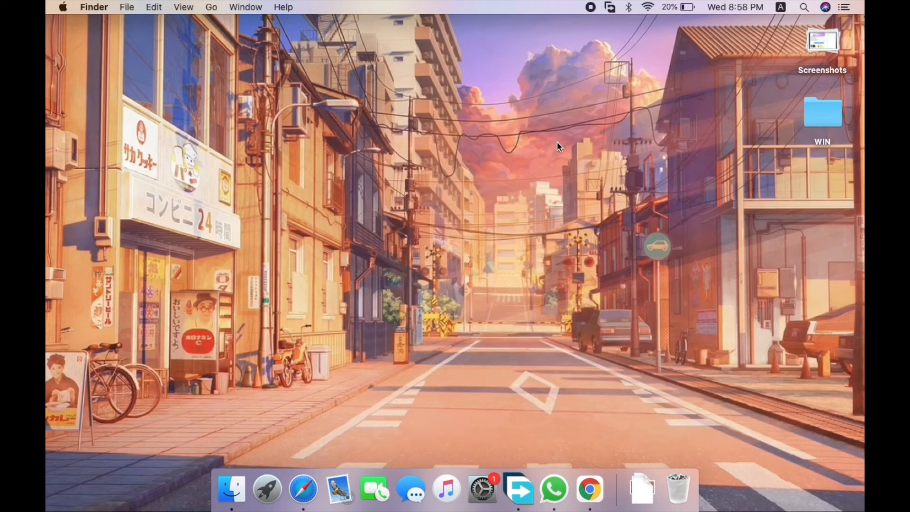
# Search Spotlight for "disk" and open Disk Utility.
pyautogui.press('super+space')
pyautogui.write('disk')
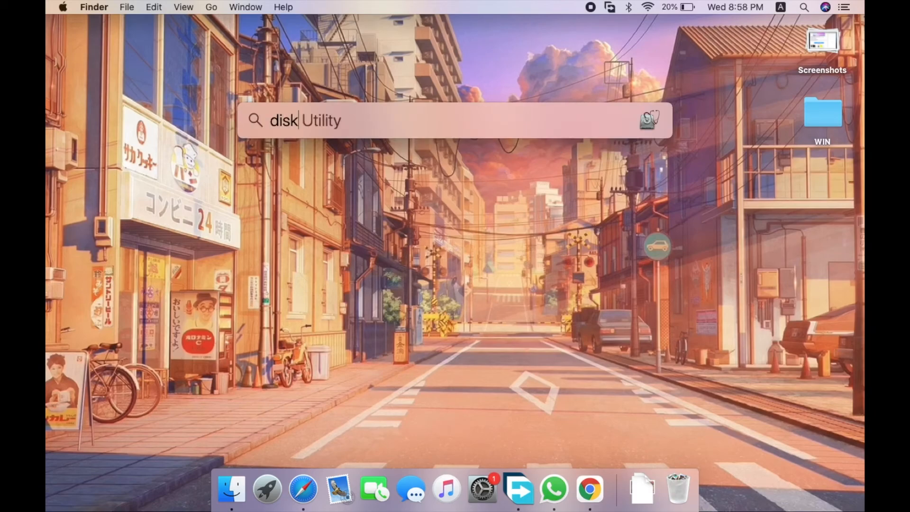
pyautogui.press('Return')
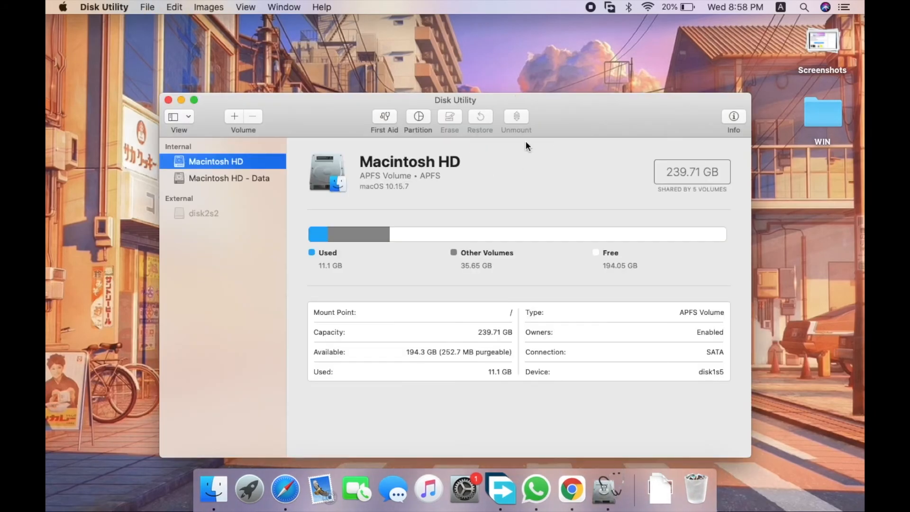
# Look through the Applications folder for Disk Utility and close the folder window.
pyautogui.click(137, 237)
pyautogui.press('super+shift+a')
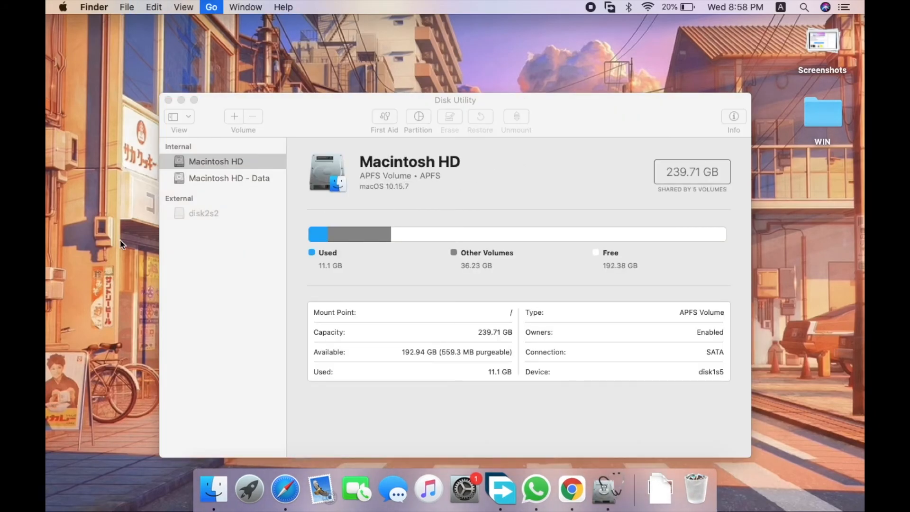
pyautogui.scroll(-5, 602, 154)
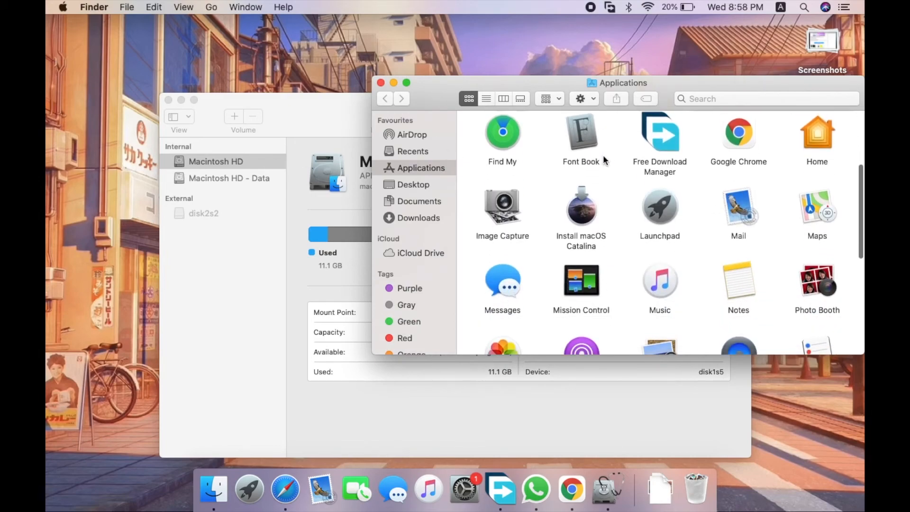
pyautogui.press('d')
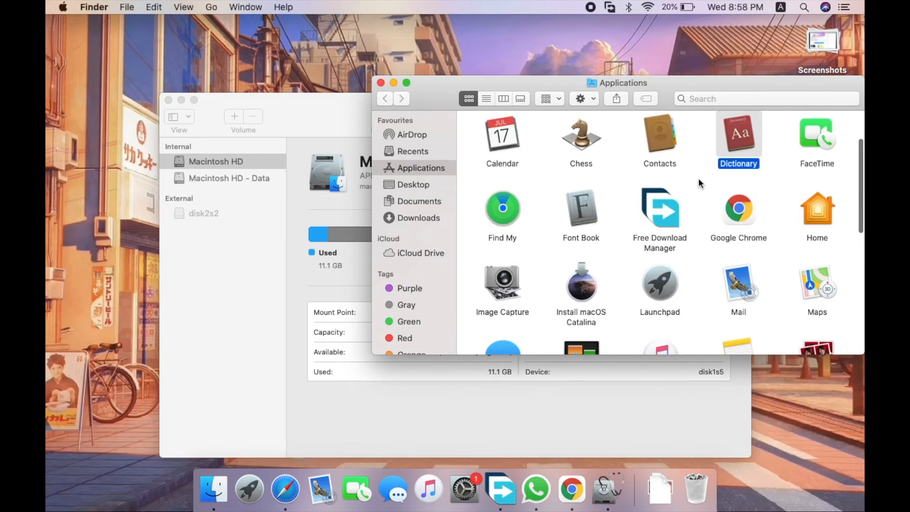
pyautogui.scroll(-2, 603, 205)
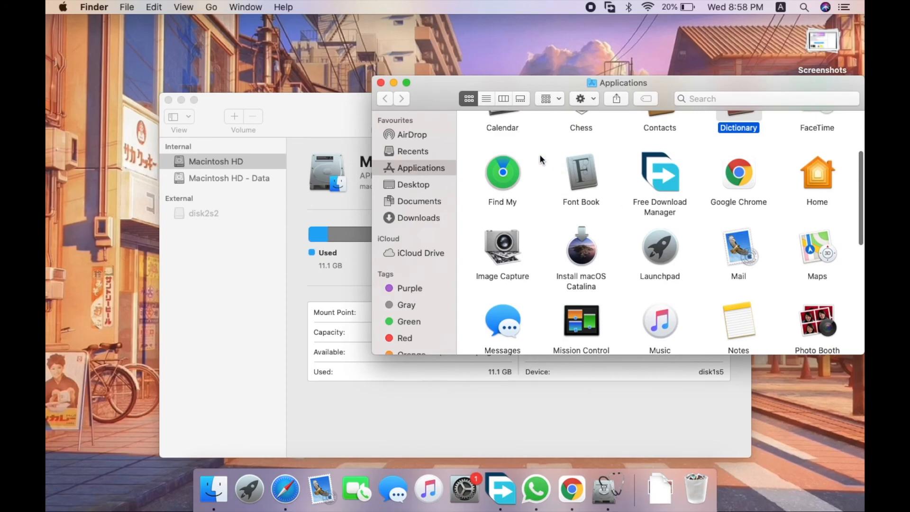
pyautogui.scroll(-1, 574, 218)
pyautogui.scroll(-3, 575, 219)
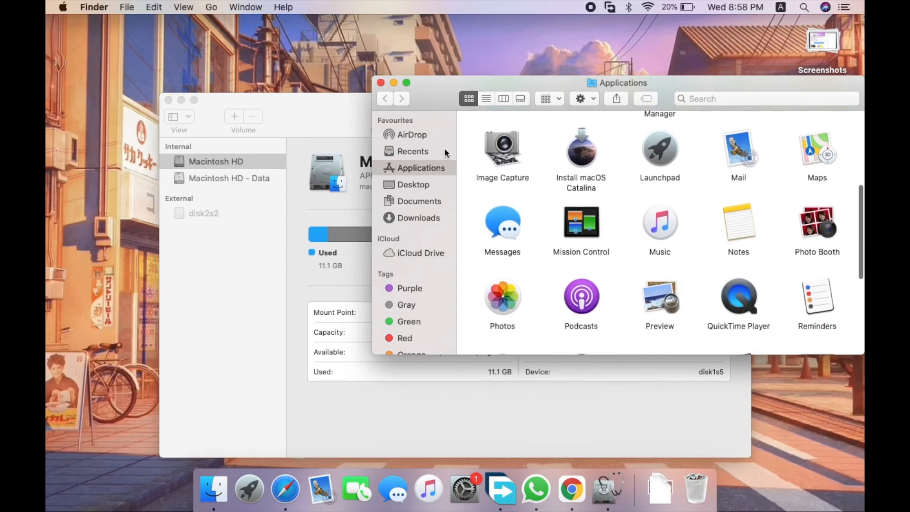
pyautogui.click(380, 83)
# Open Disk Utility from Launchpad's Other folder and examine the external disk2s2 volume's details before closing it.
pyautogui.press('F4')
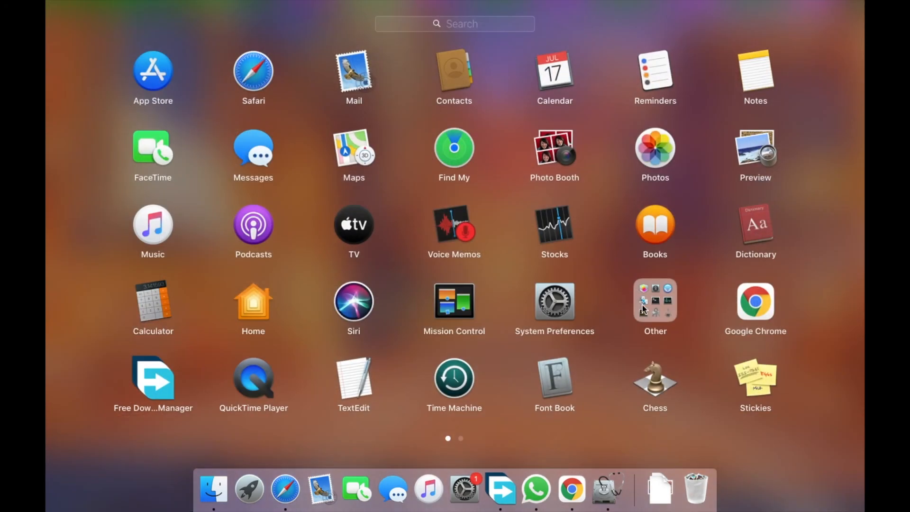
pyautogui.click(652, 300)
pyautogui.click(444, 235)
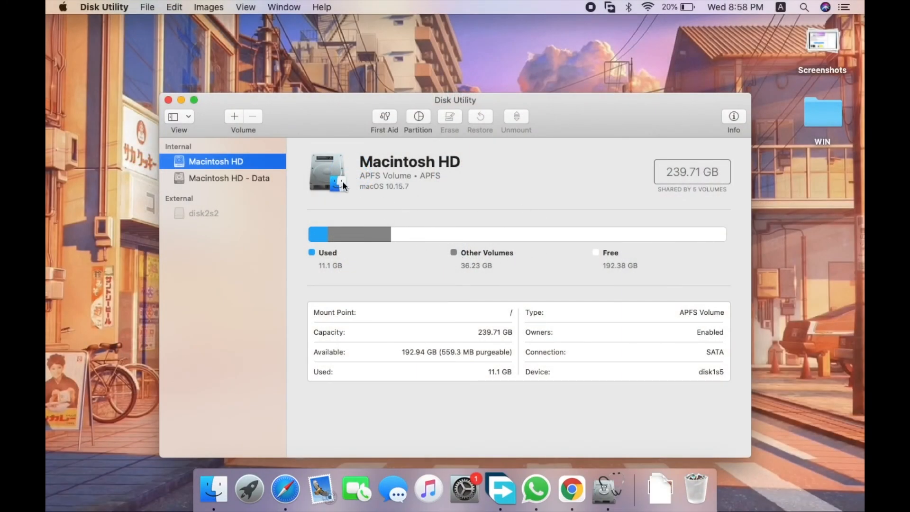
pyautogui.click(182, 213)
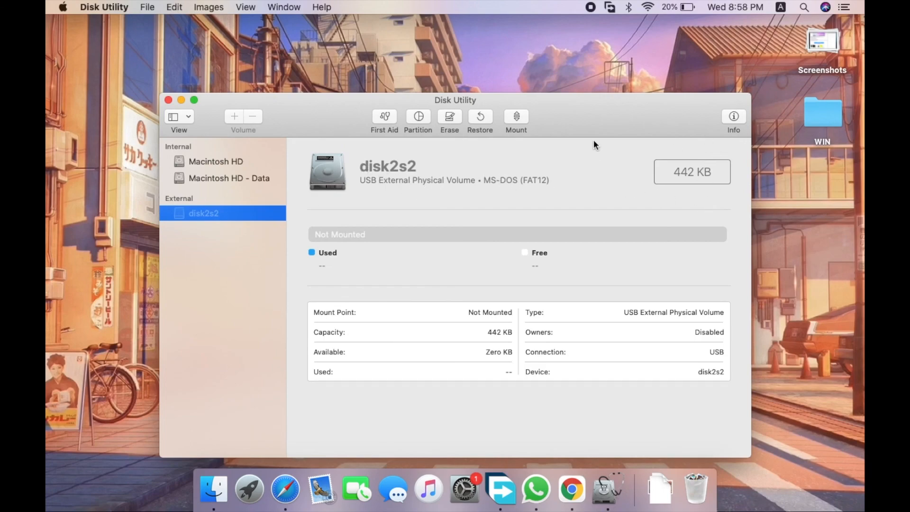
pyautogui.click(167, 100)
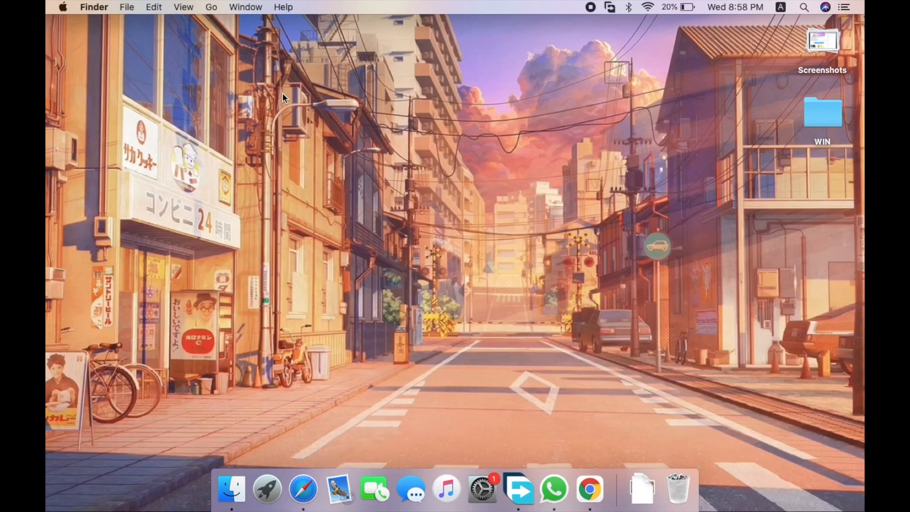